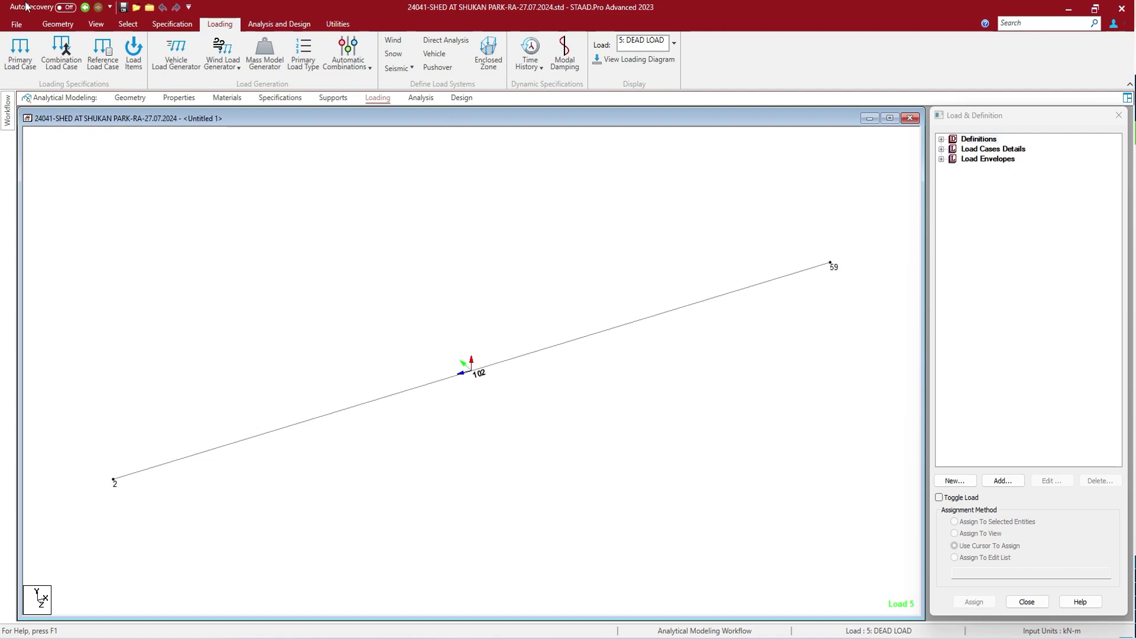
Review the load items of 5 : DEAD LOAD: selfweight Y -1 and uniform GY member loads
{"action": "left_click", "coordinate": [280, 23]}
{"action": "left_click", "coordinate": [223, 24]}
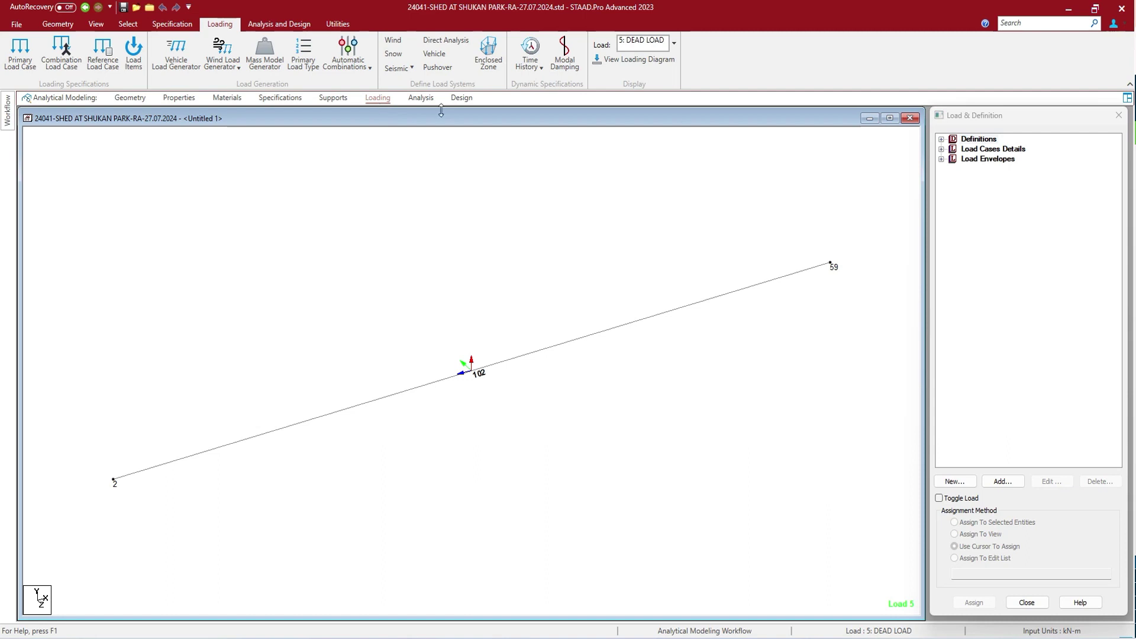
{"action": "left_click", "coordinate": [941, 149]}
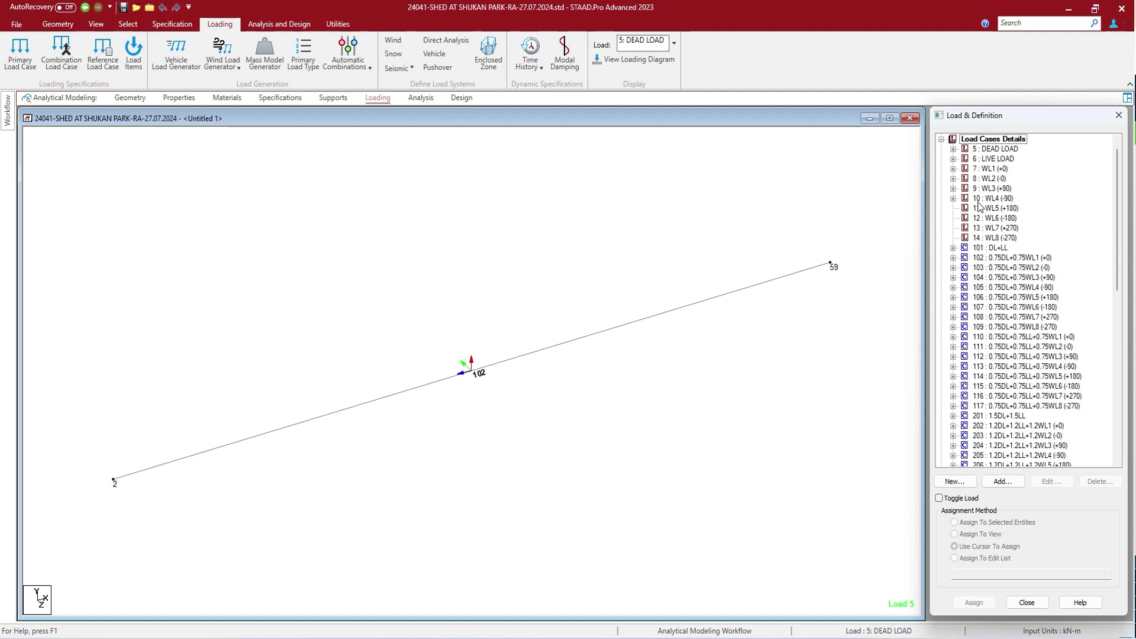
{"action": "double_click", "coordinate": [996, 149]}
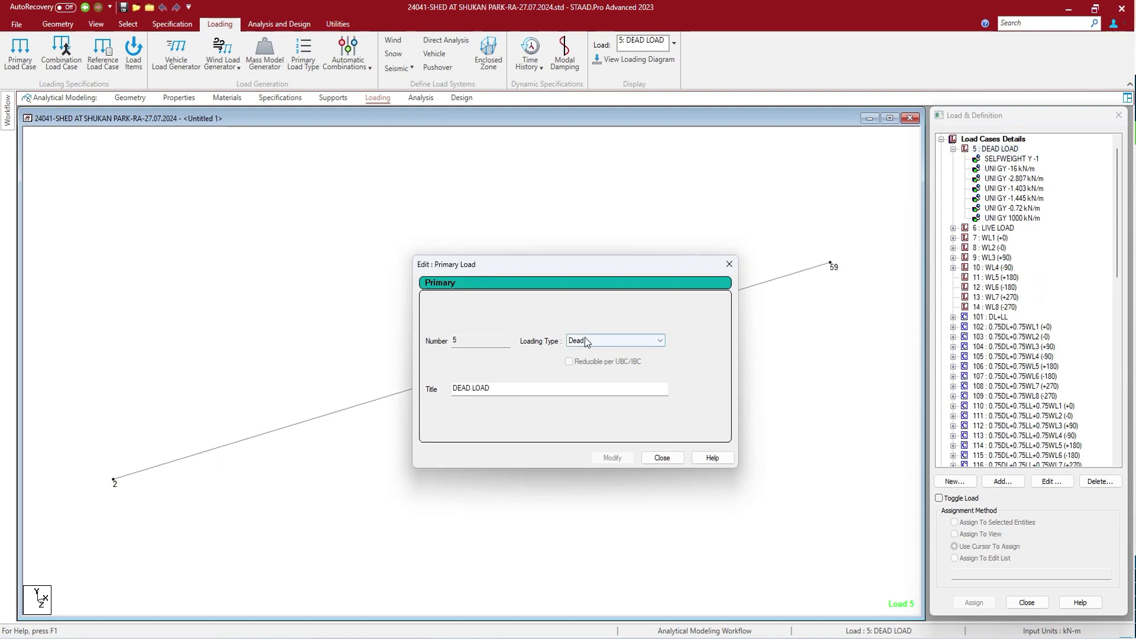
{"action": "double_click", "coordinate": [467, 342]}
{"action": "left_click", "coordinate": [664, 457]}
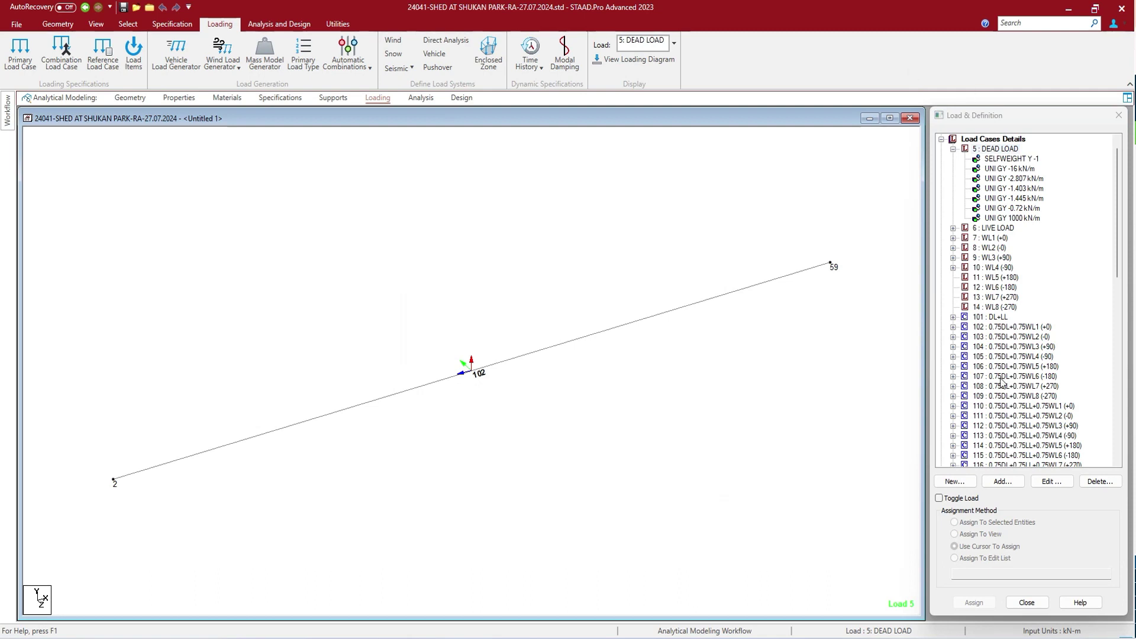
Inspect combination 101 DL+LL, confirming factor 1 on both load cases 5 and 6
{"action": "double_click", "coordinate": [990, 317]}
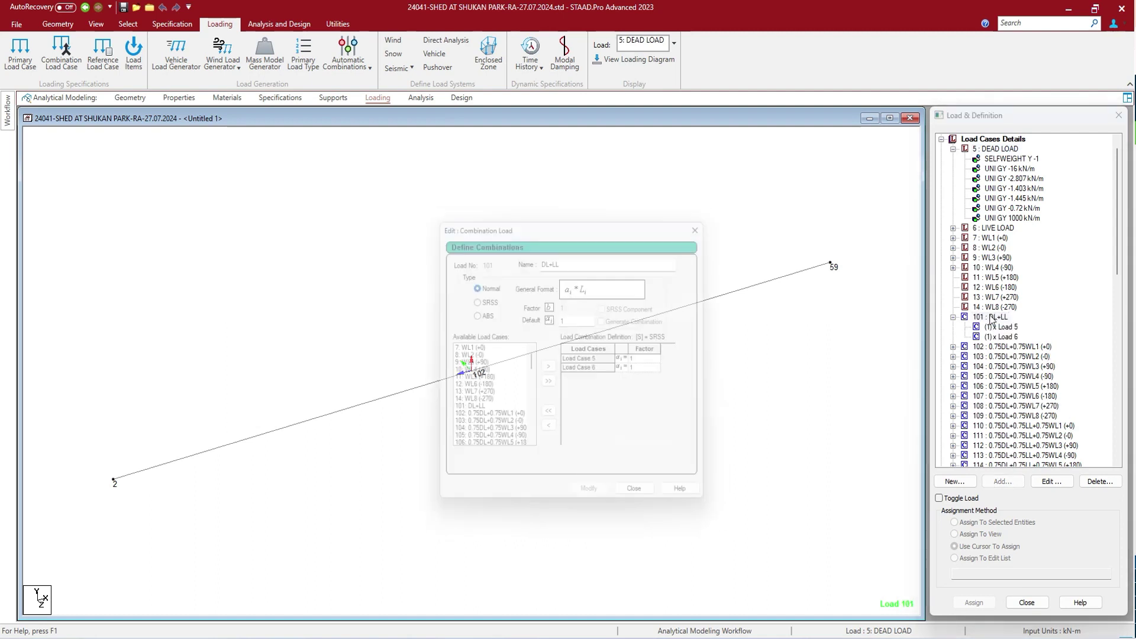
{"action": "double_click", "coordinate": [545, 259]}
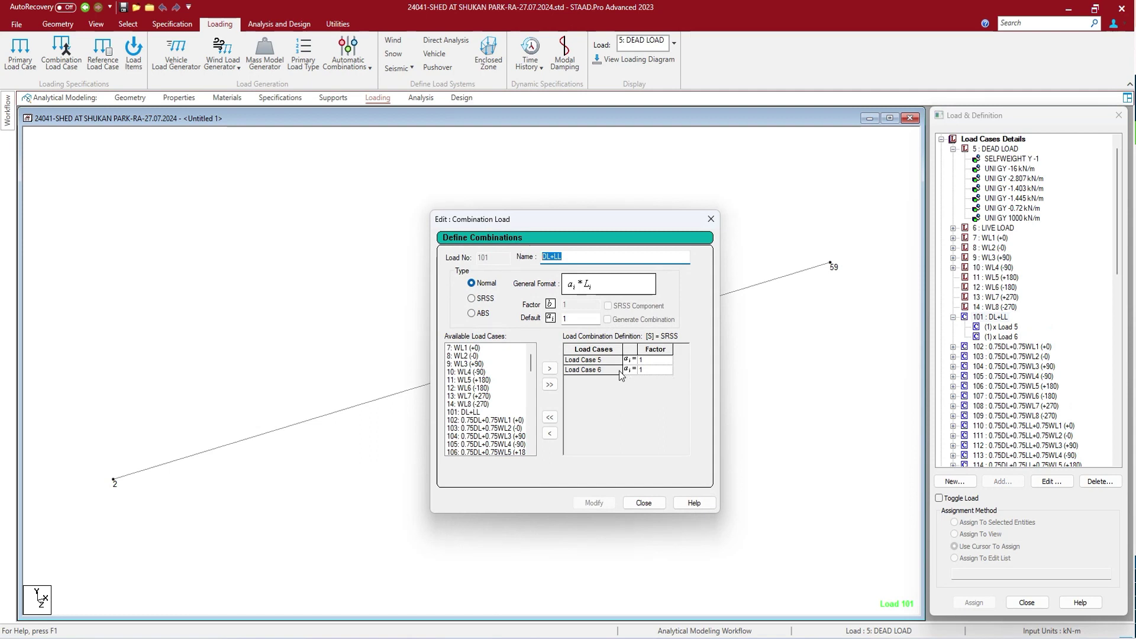
{"action": "left_click", "coordinate": [642, 370]}
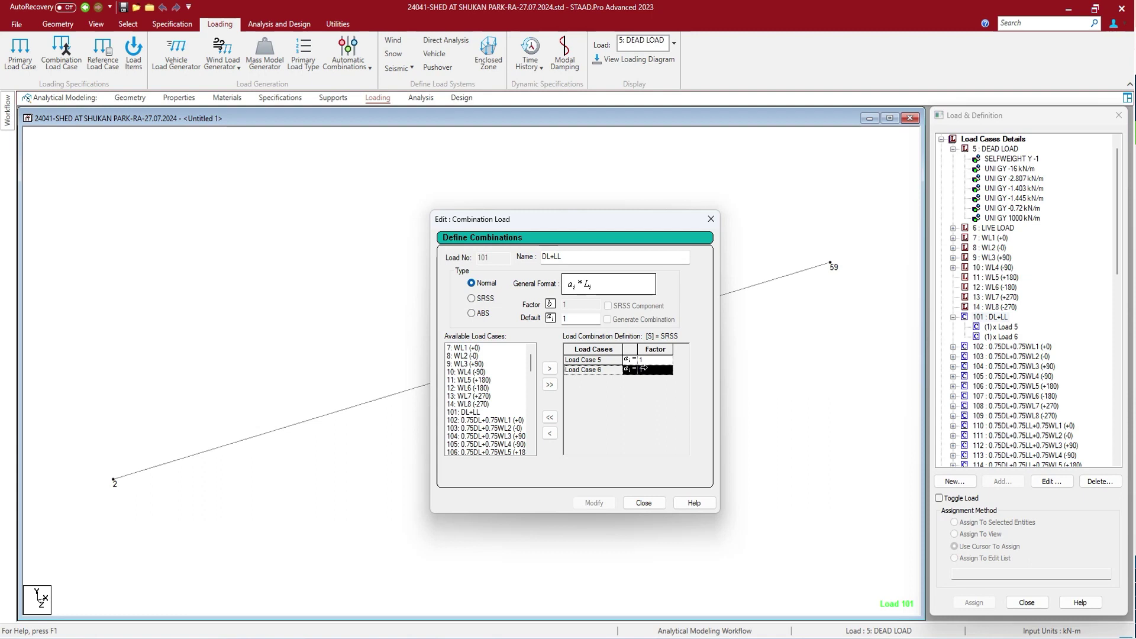
{"action": "left_click", "coordinate": [643, 502]}
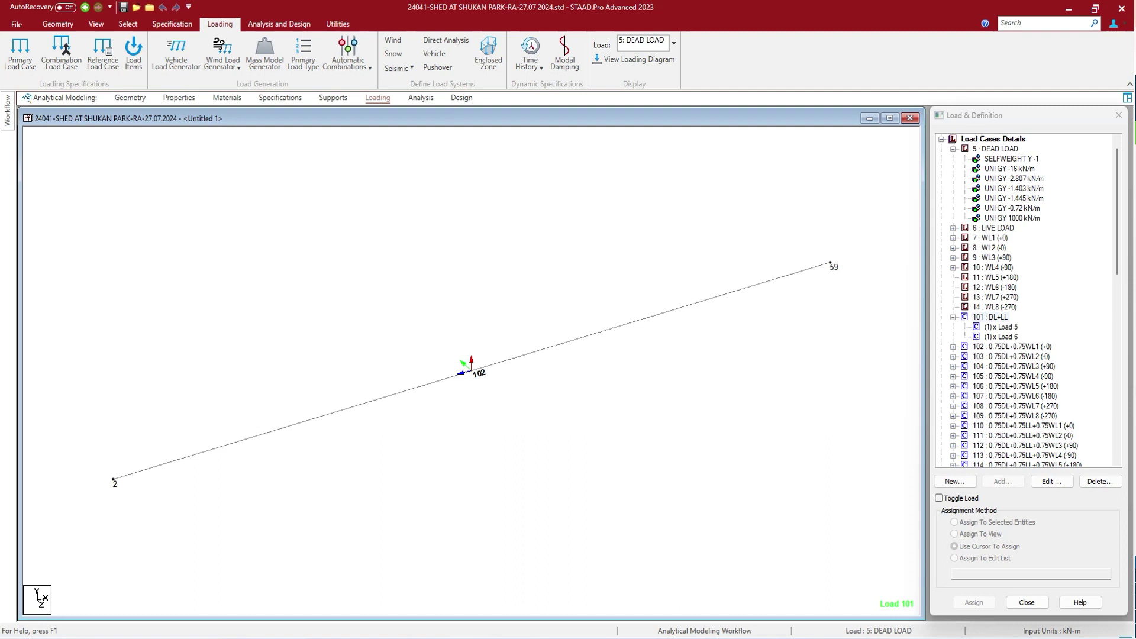
Define reference load R1 'REF LOAD CASE 1' and stage it as a load item for DEAD LOAD
{"action": "left_click", "coordinate": [103, 53]}
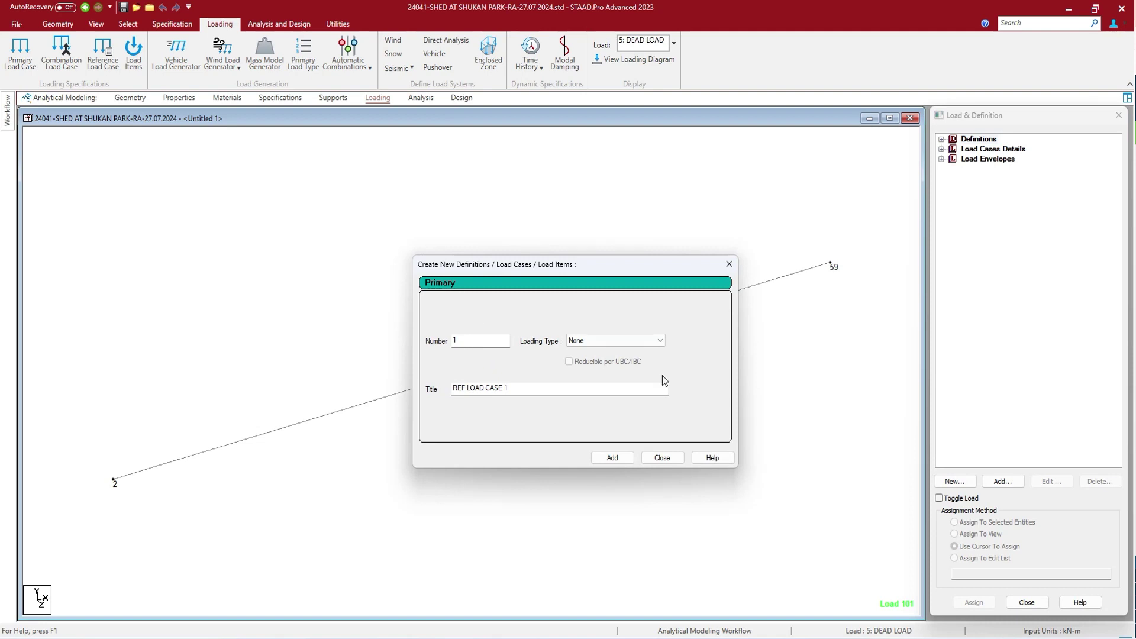
{"action": "key", "text": "Return"}
{"action": "left_click", "coordinate": [662, 458]}
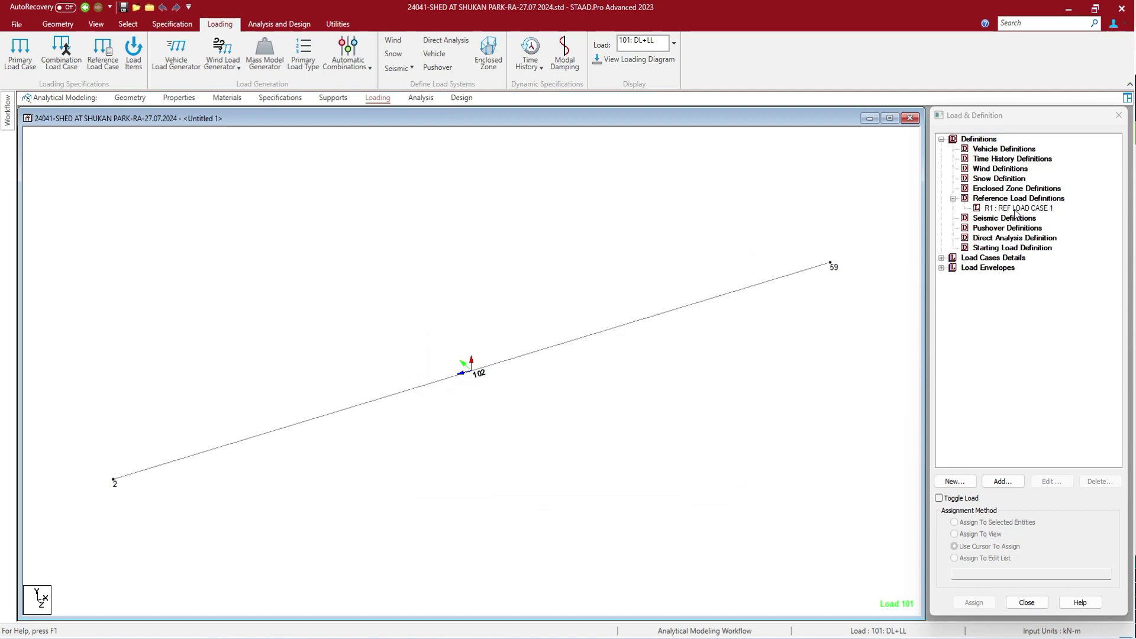
{"action": "left_click", "coordinate": [1003, 481]}
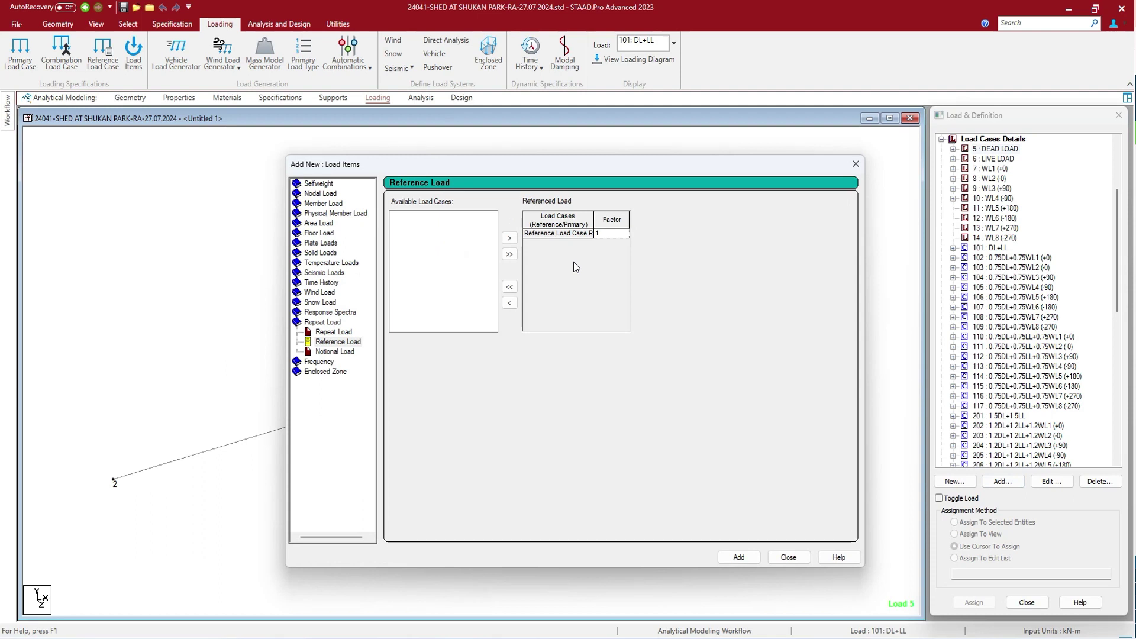
Add reference load R1 with factor 1 to load case 5 DEAD LOAD
{"action": "key", "text": "Return"}
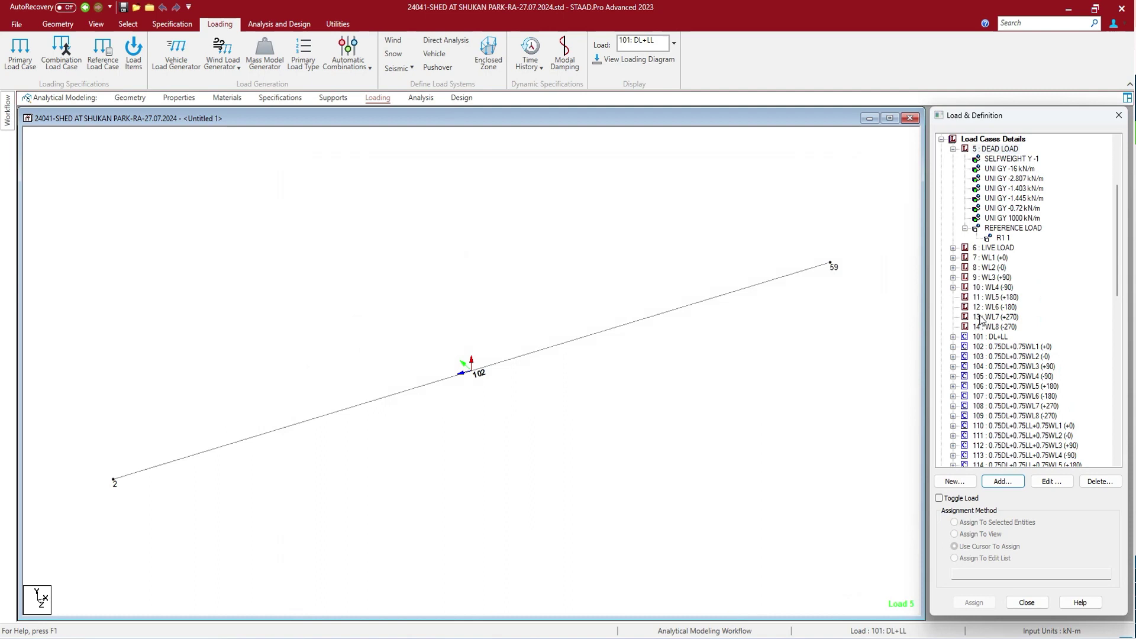
Display the REFERENCE LOAD item on the member in the structure view
{"action": "left_click", "coordinate": [1011, 228]}
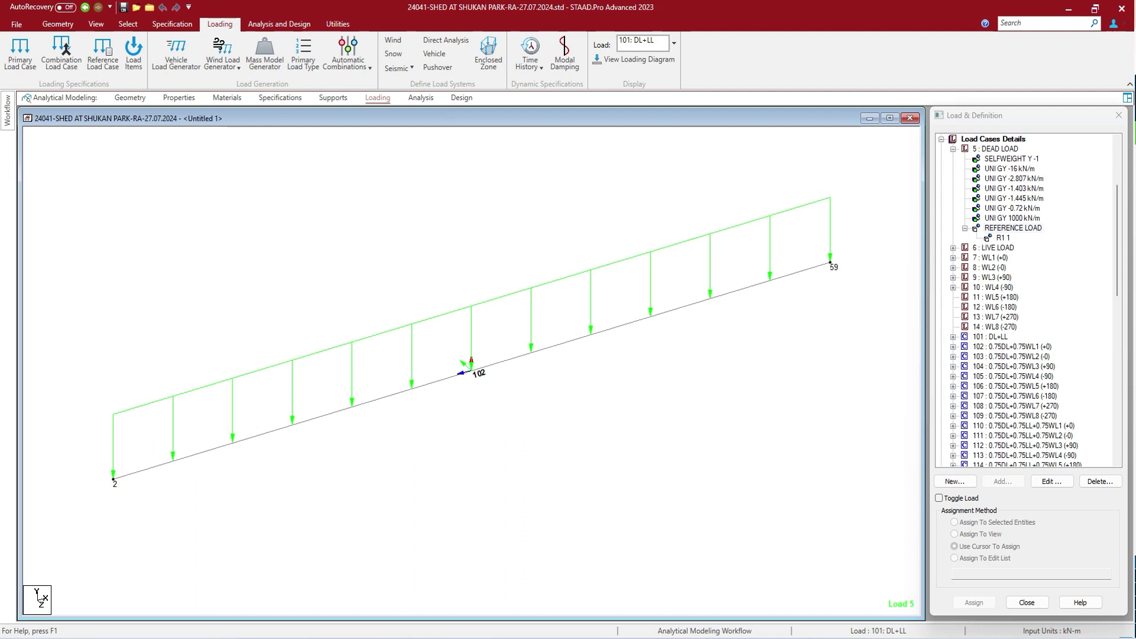
{"action": "left_click", "coordinate": [1118, 343]}
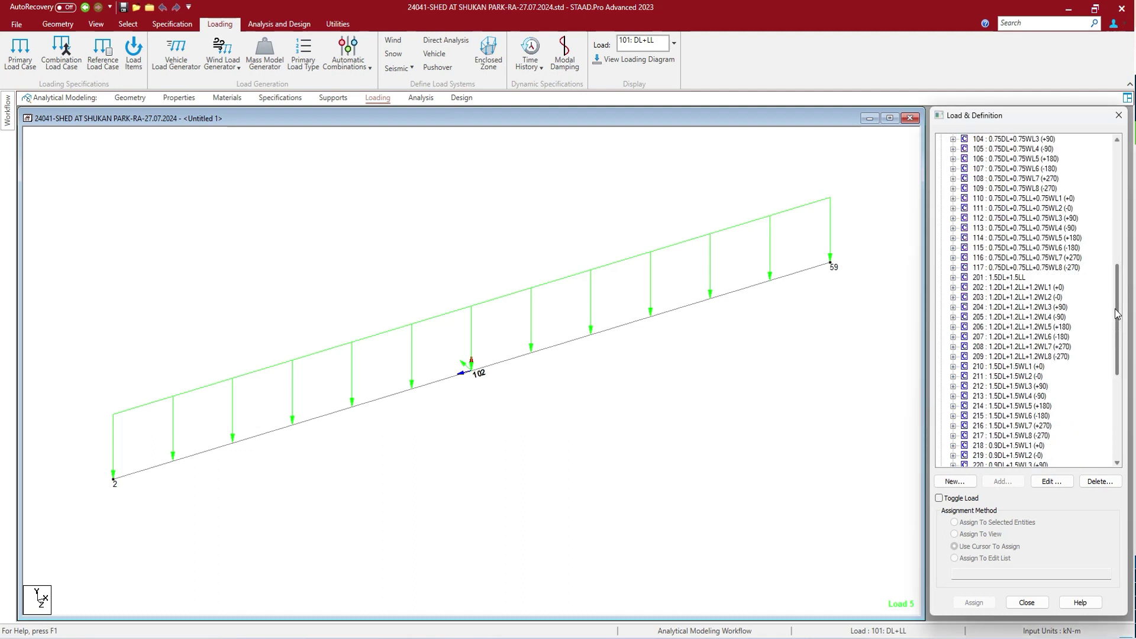
{"action": "scroll", "coordinate": [1118, 346], "scroll_direction": "down", "scroll_amount": 5}
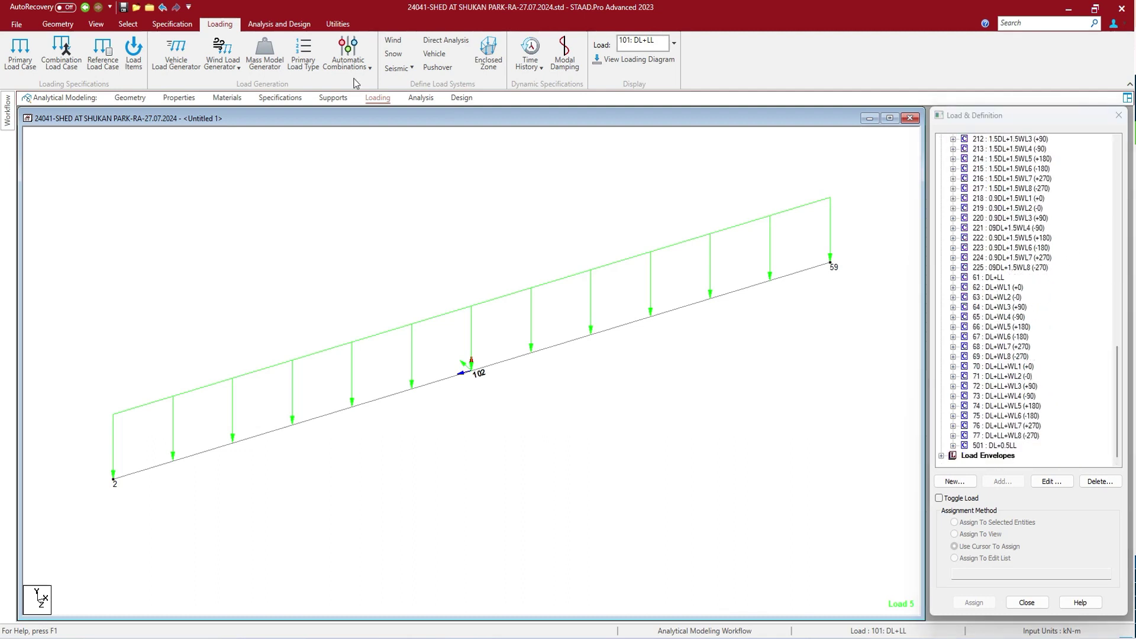
Save the model and open its input file in the STAAD Editor
{"action": "left_click", "coordinate": [337, 24]}
{"action": "left_click", "coordinate": [314, 59]}
{"action": "left_click", "coordinate": [502, 386]}
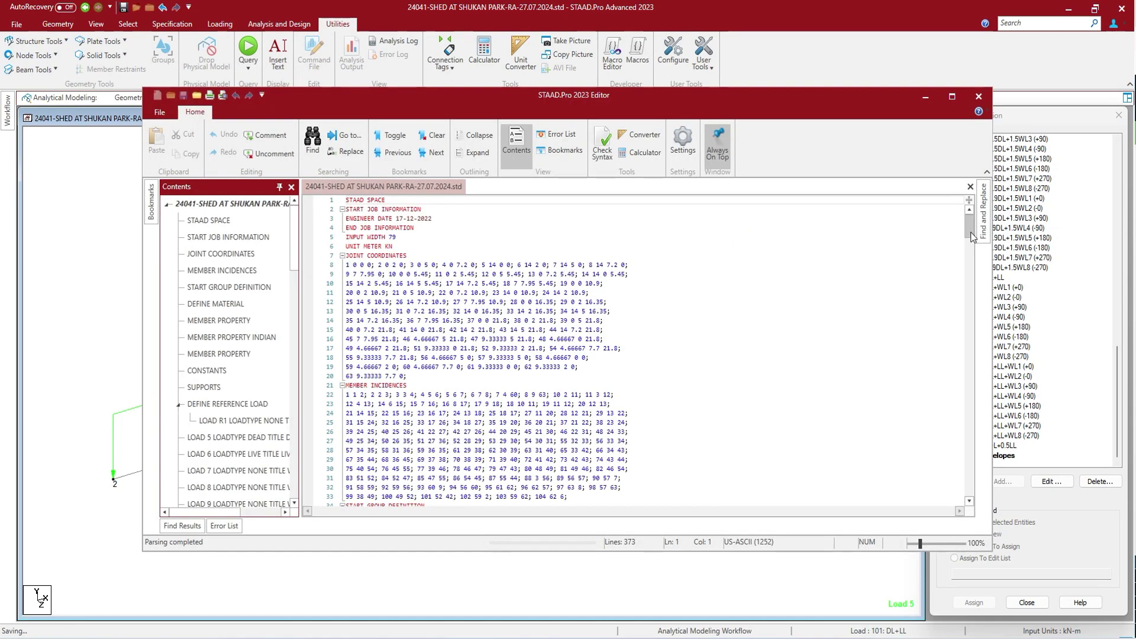
Check the DEFINE ENVELOPE block and LOAD LIST 101 TO 117 and 201 TO 225 lines, then close the editor
{"action": "left_click_drag", "start_coordinate": [971, 236], "coordinate": [971, 477]}
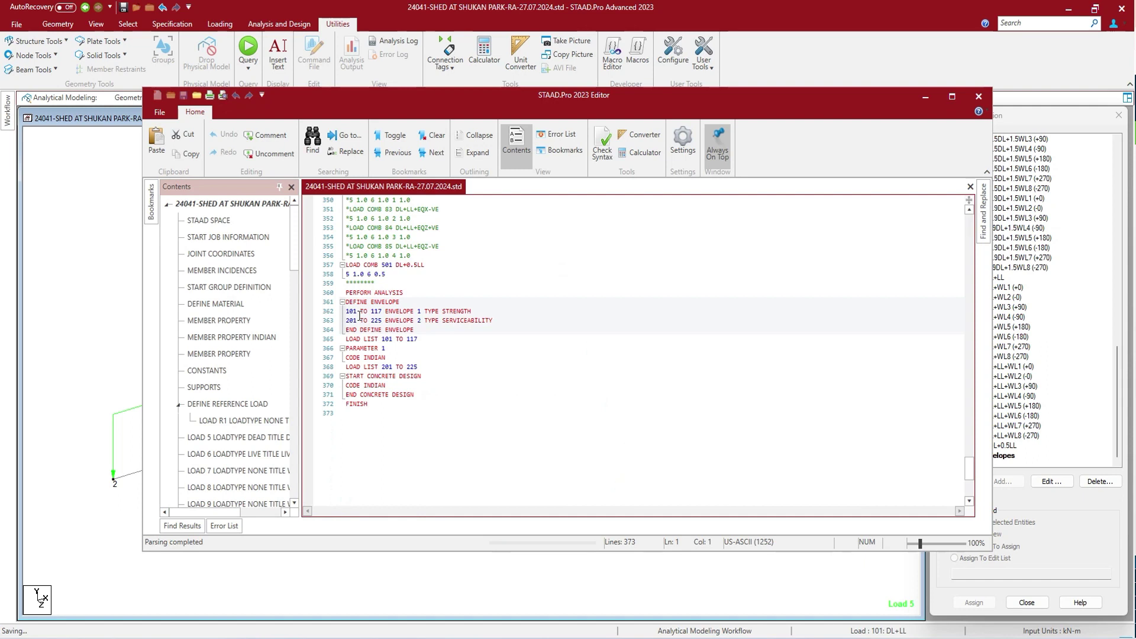
{"action": "left_click", "coordinate": [347, 339]}
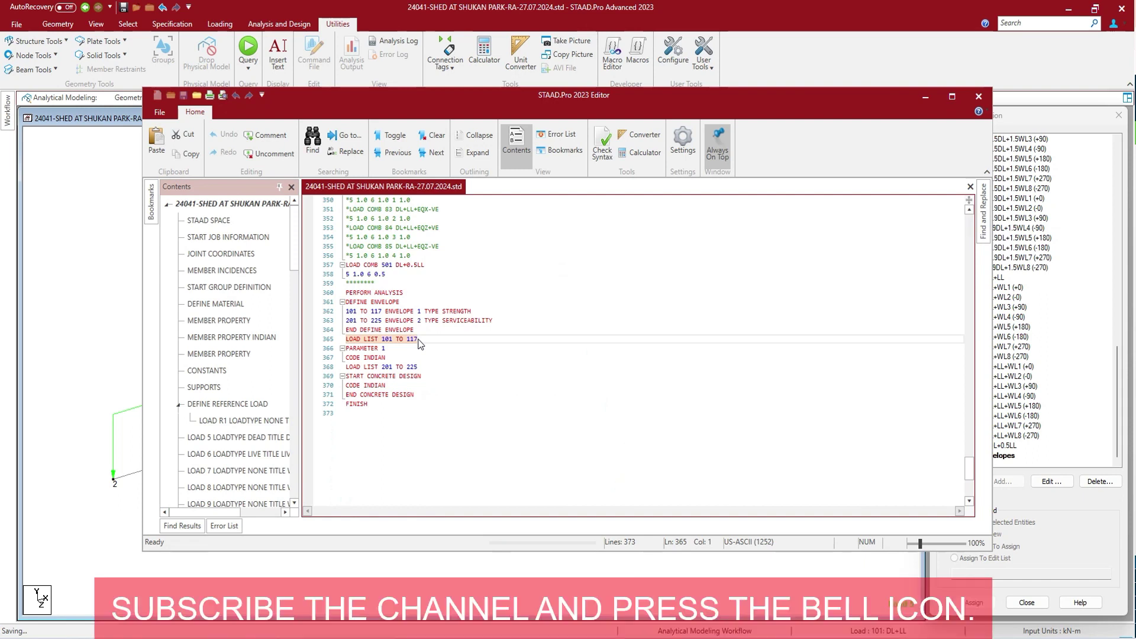
{"action": "triple_click", "coordinate": [359, 368]}
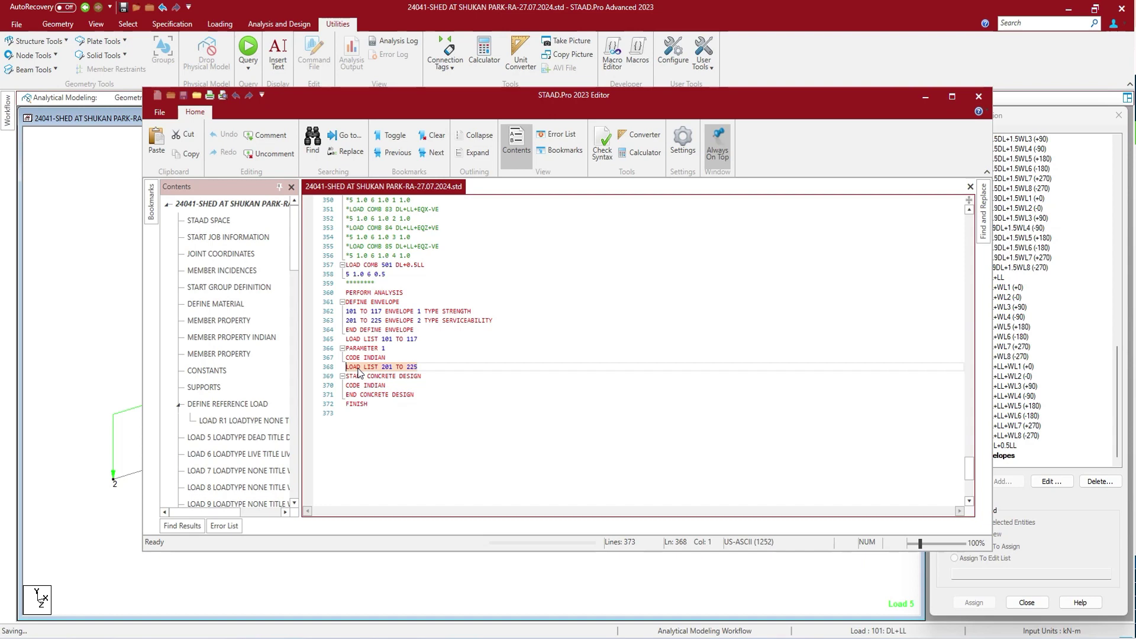
{"action": "key", "text": "alt+F4"}
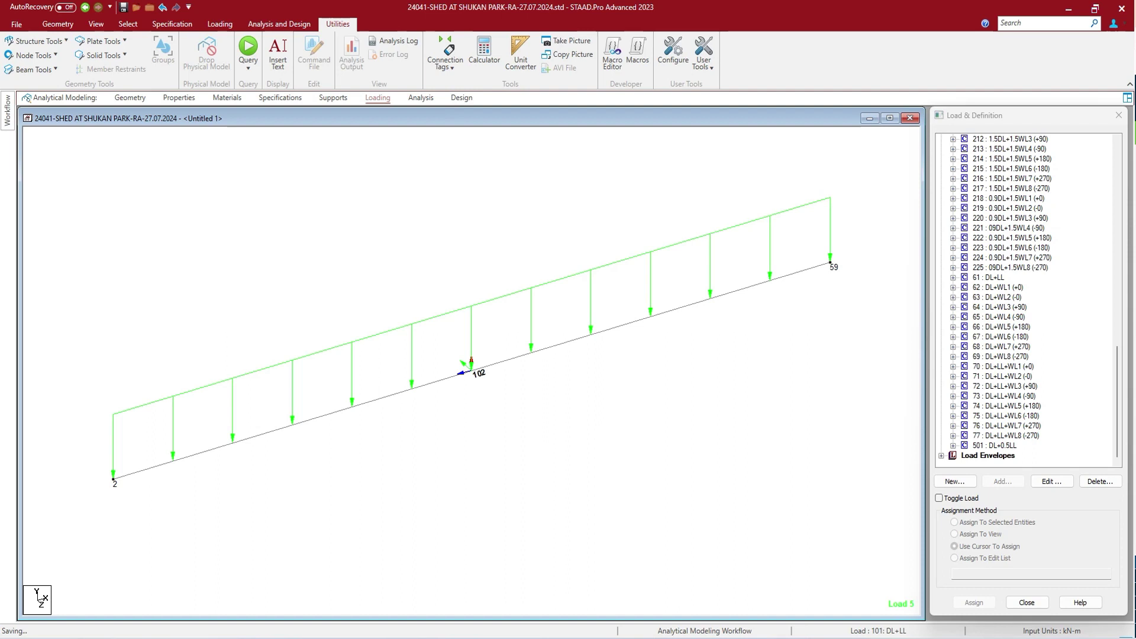
{"action": "left_click", "coordinate": [992, 457]}
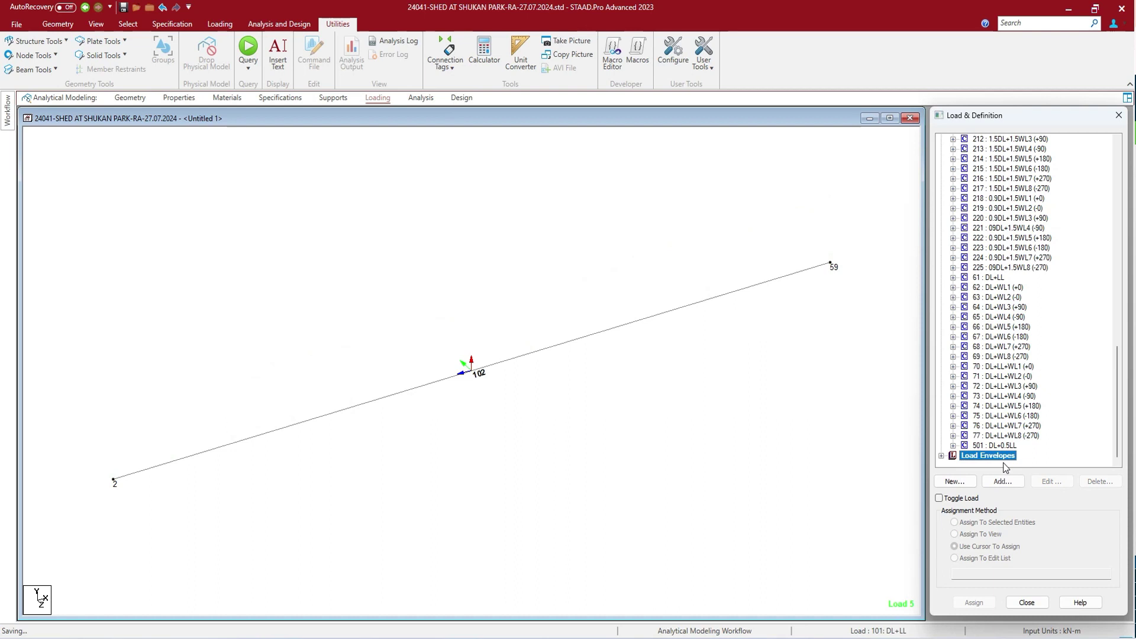
Review the selected load cases of ENVELOPE 1 (strength) and ENVELOPE 2 (serviceability) without changes
{"action": "double_click", "coordinate": [1006, 456]}
{"action": "double_click", "coordinate": [1054, 448]}
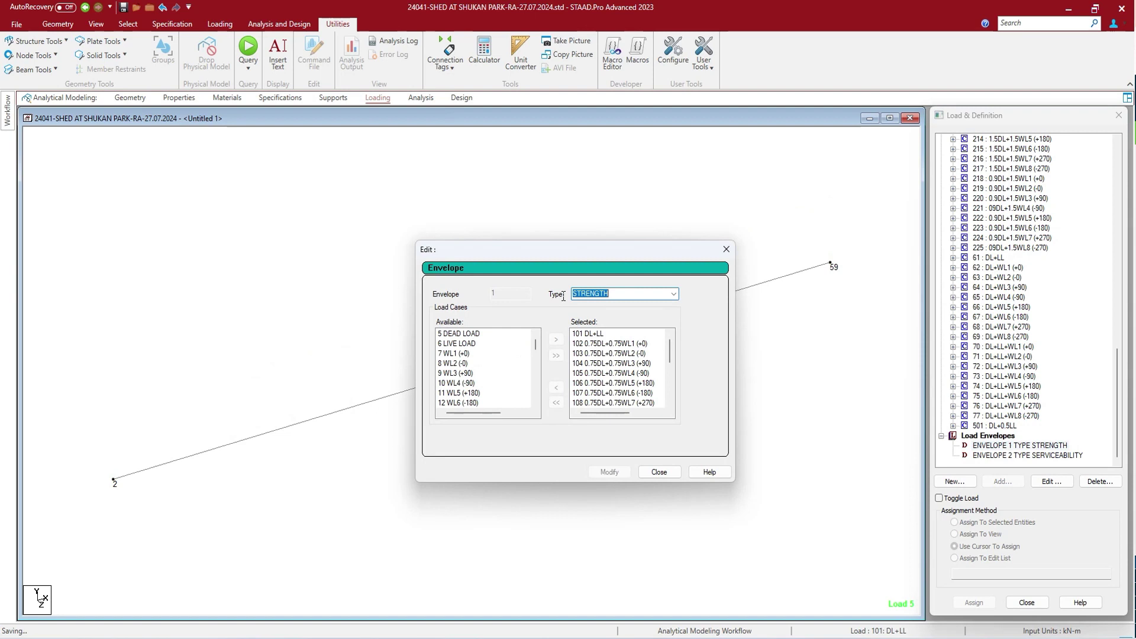
{"action": "left_click", "coordinate": [659, 472]}
{"action": "double_click", "coordinate": [1061, 456]}
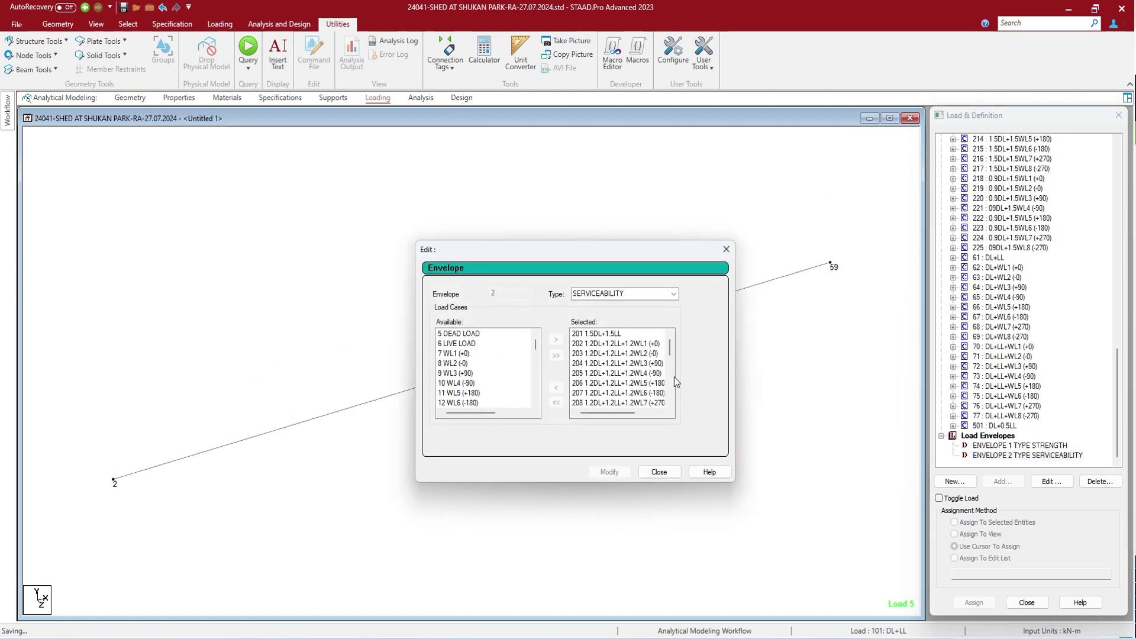
{"action": "scroll", "coordinate": [675, 381], "scroll_direction": "down", "scroll_amount": 6}
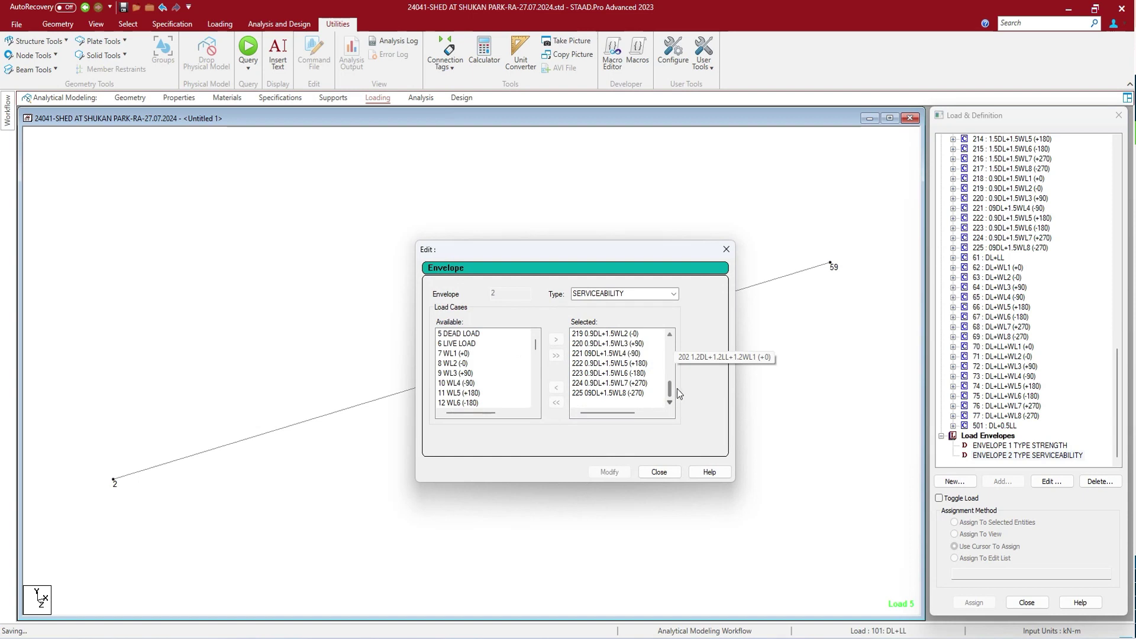
{"action": "key", "text": "Up"}
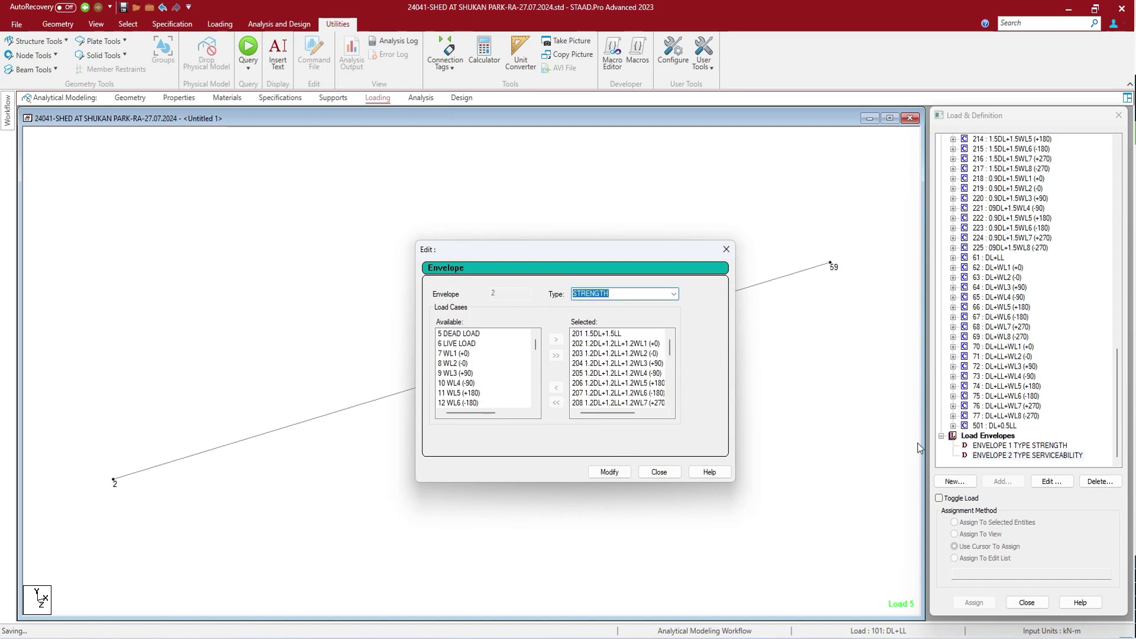
{"action": "left_click", "coordinate": [659, 472]}
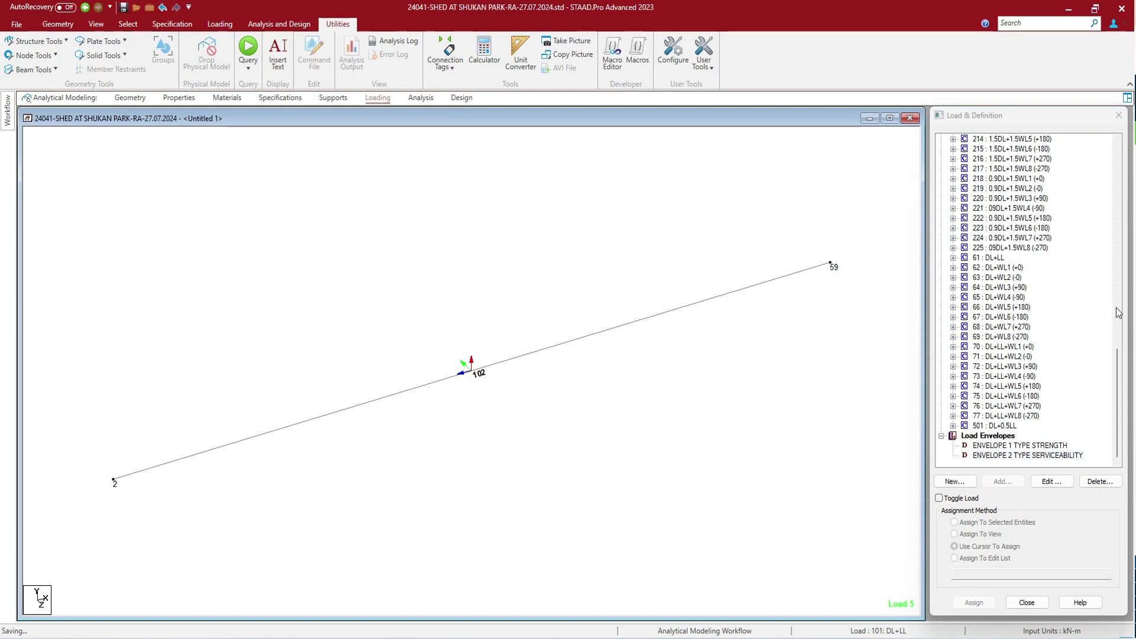
Confirm REFERENCE LOAD R1 with factor 1 appears under 5 : DEAD LOAD
{"action": "scroll", "coordinate": [965, 142], "scroll_direction": "up", "scroll_amount": 20}
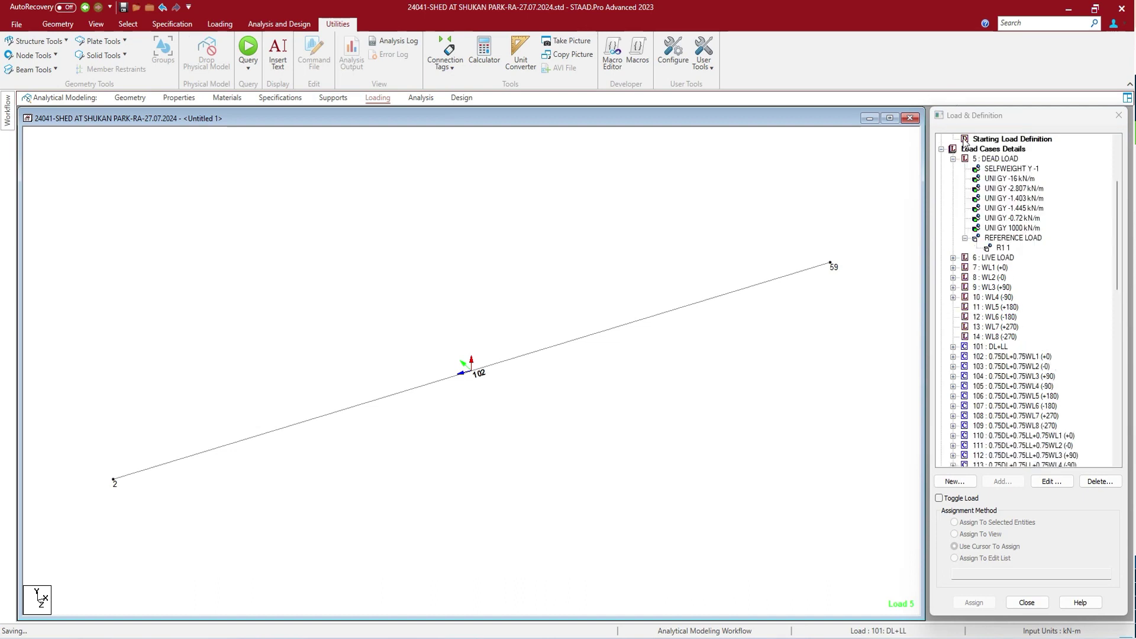
{"action": "scroll", "coordinate": [966, 142], "scroll_direction": "up", "scroll_amount": 4}
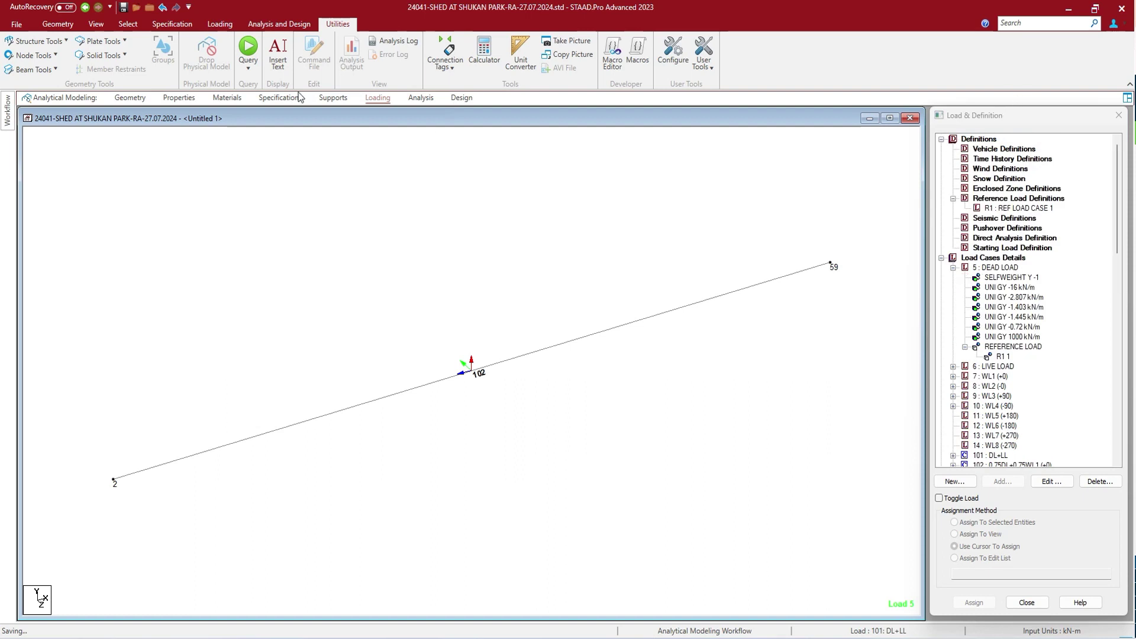
{"action": "left_click", "coordinate": [219, 23]}
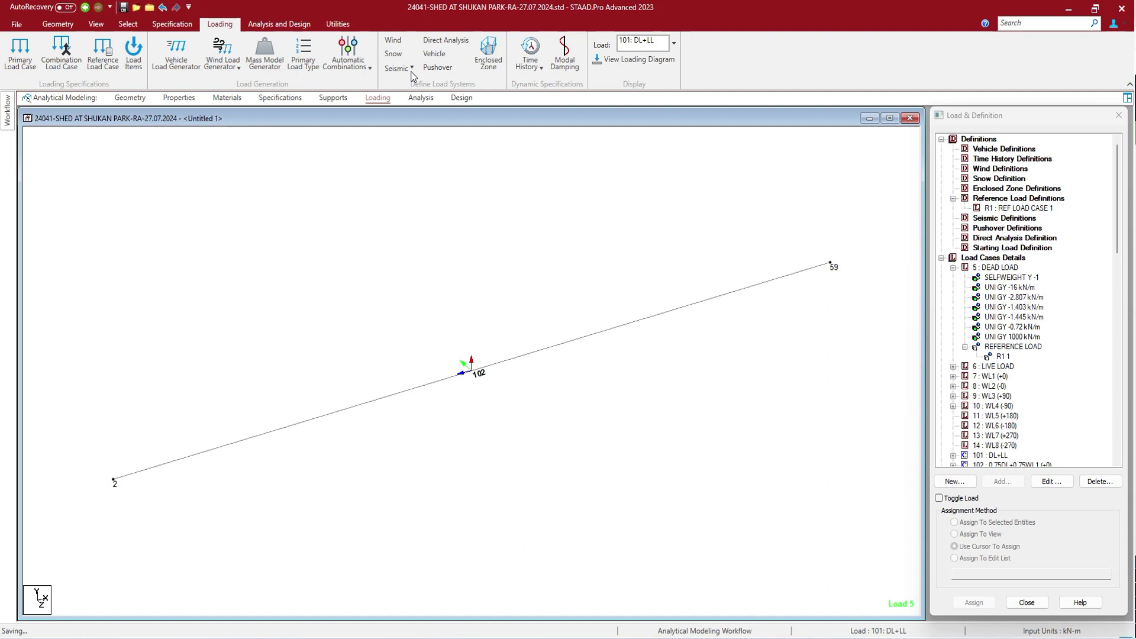
Browse the Define Combinations and Primary pages of Add New : Load Cases, then cancel without adding
{"action": "left_click", "coordinate": [941, 258]}
{"action": "left_click", "coordinate": [1003, 481]}
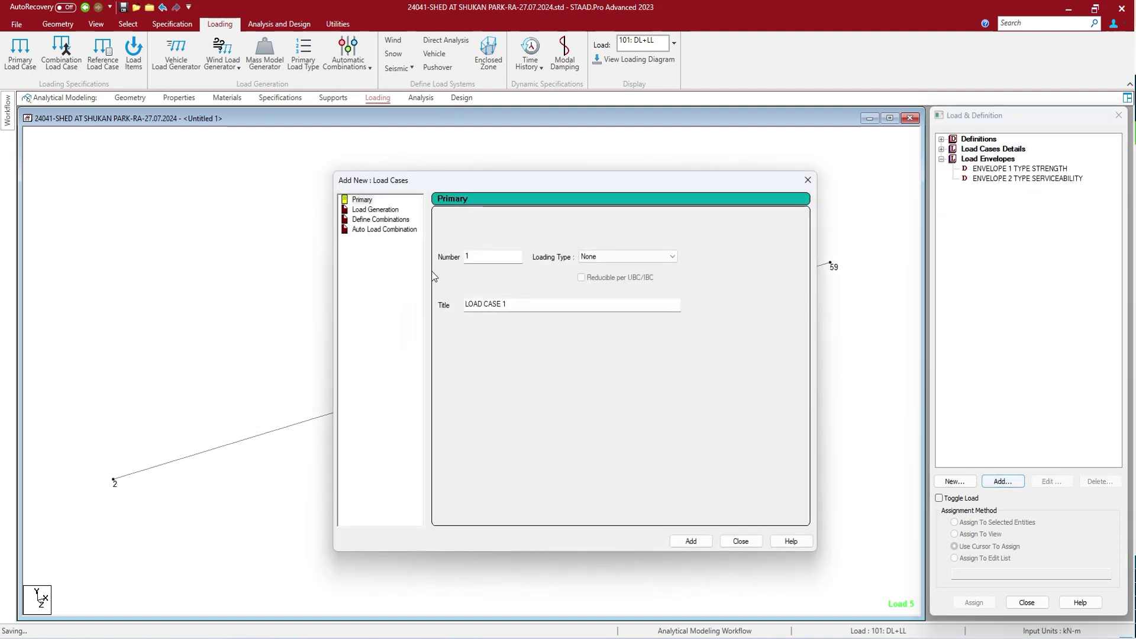
{"action": "left_click", "coordinate": [390, 229]}
{"action": "left_click", "coordinate": [391, 220]}
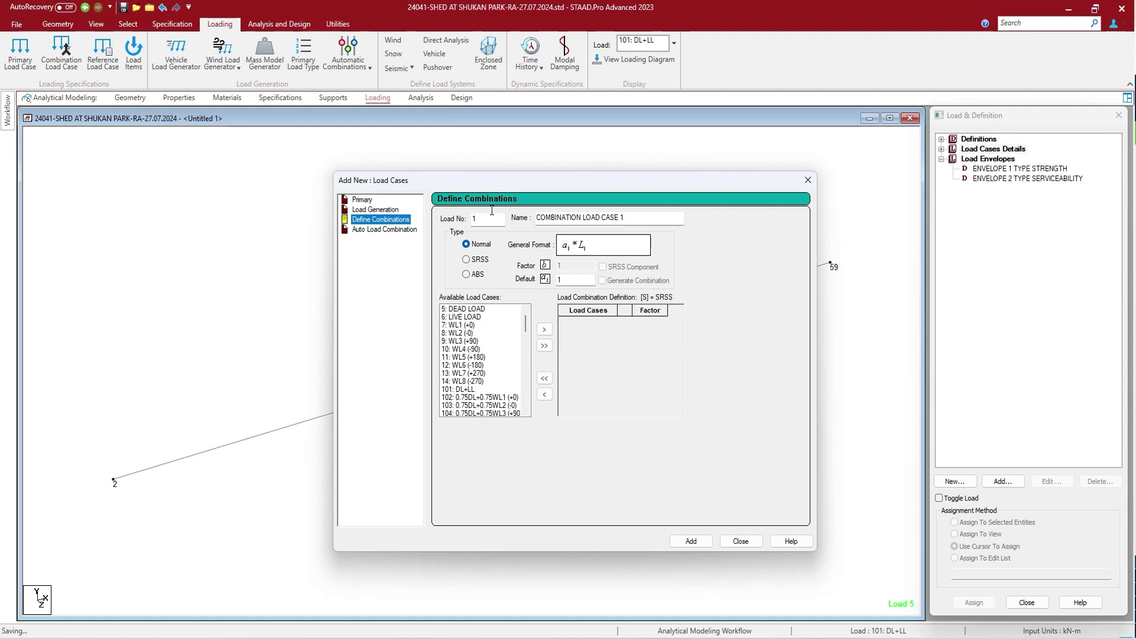
{"action": "key", "text": "Home"}
{"action": "key", "text": "Escape"}
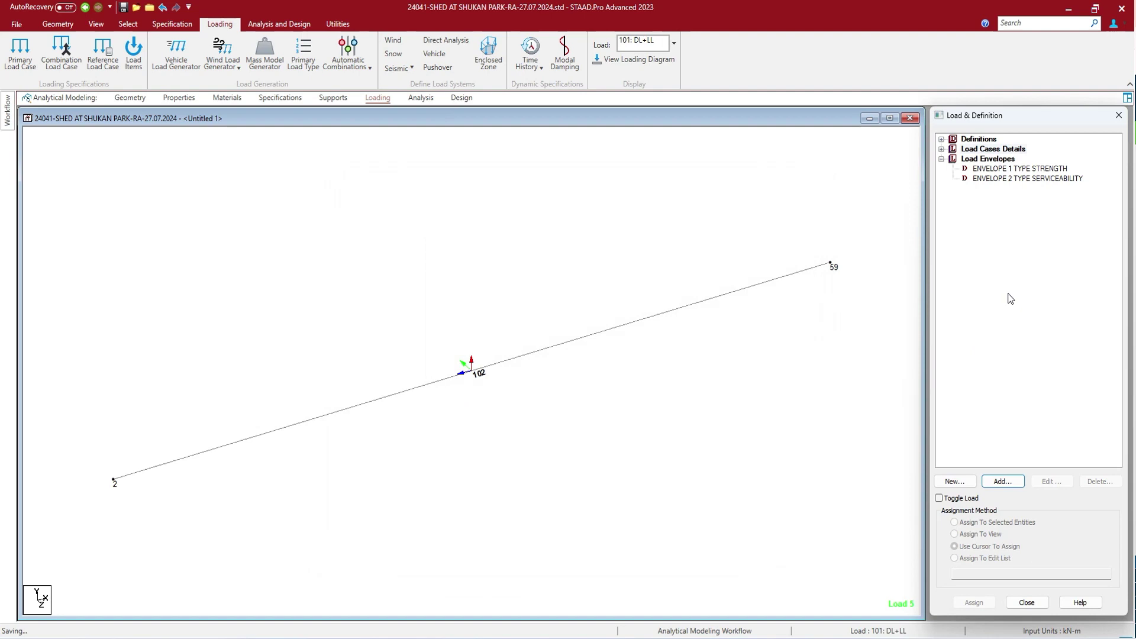
View the Selfweight Load item (Y direction, factor -1) and close the form without adding
{"action": "key", "text": "Return"}
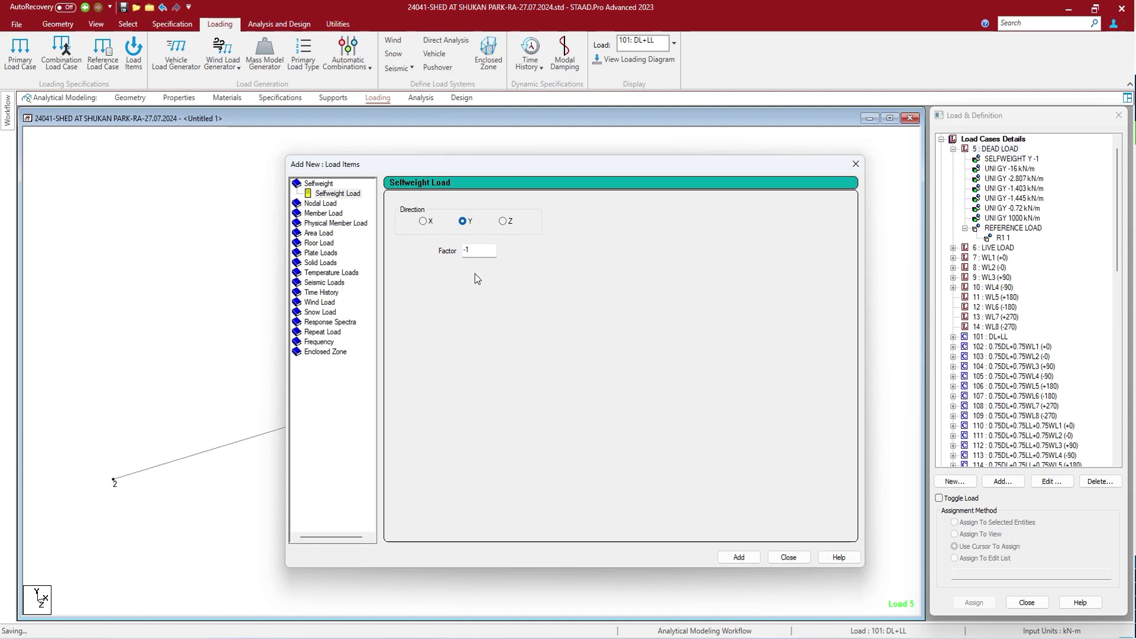
{"action": "left_click", "coordinate": [789, 558]}
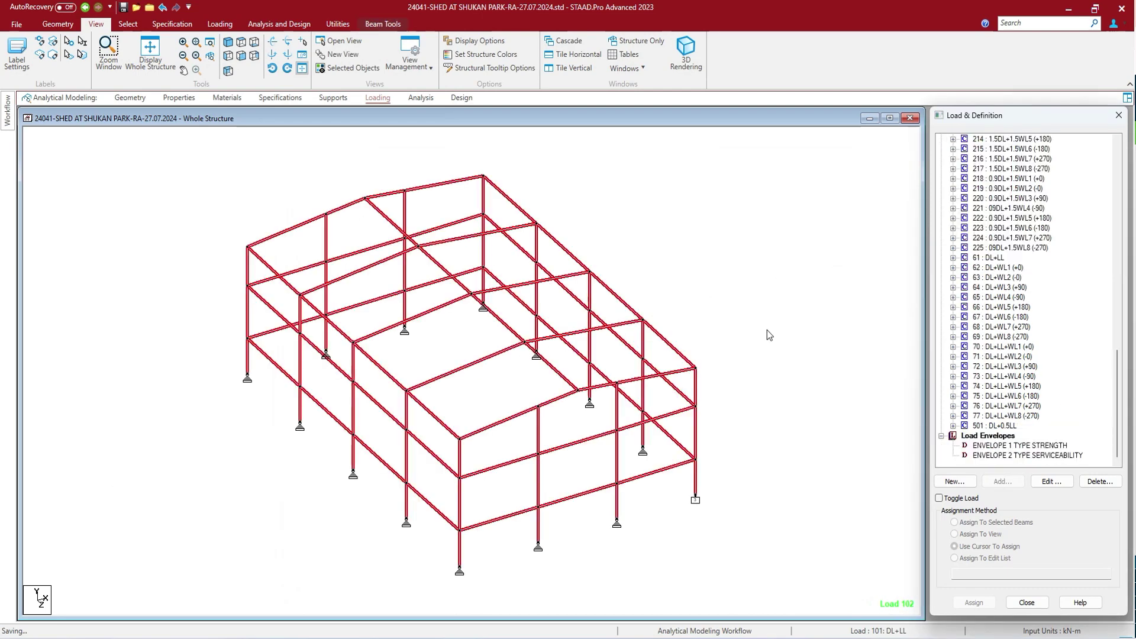
Show the Analysis - Whole Structure panel listing PERFORM ANALYSIS, both envelopes and START CONCRETE DESIGN
{"action": "left_click", "coordinate": [422, 99]}
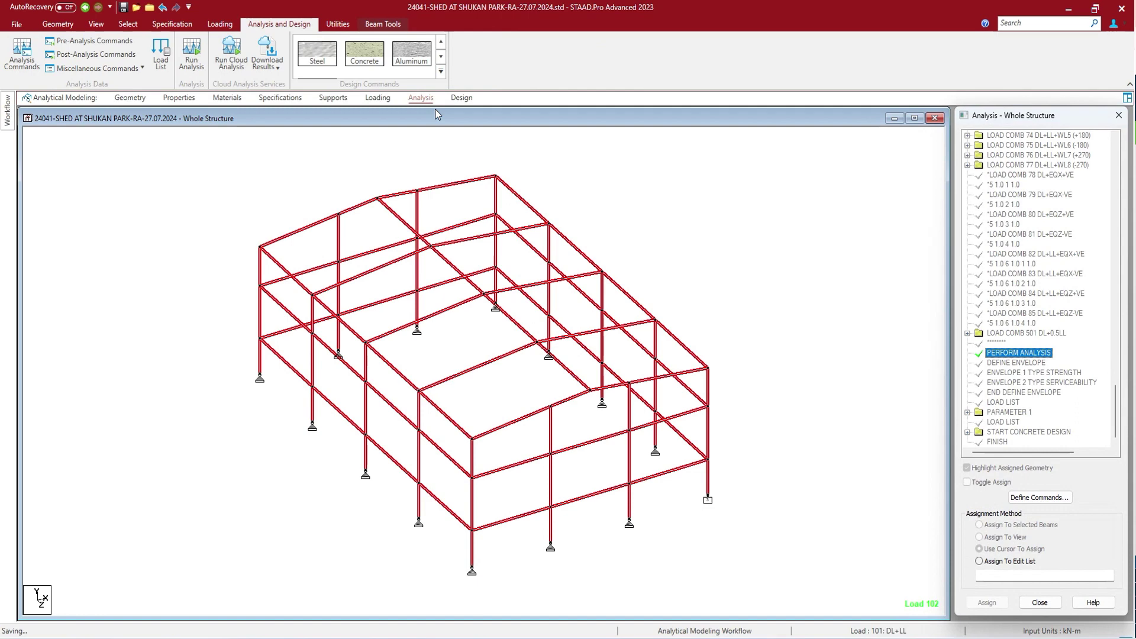
{"action": "left_click", "coordinate": [1040, 497]}
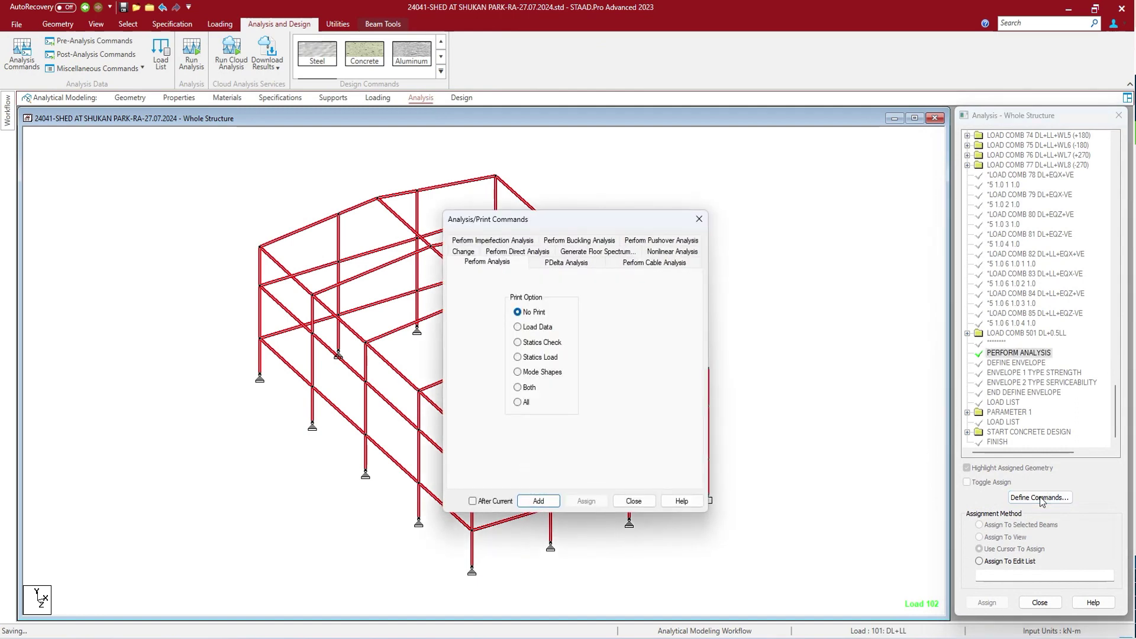
{"action": "left_click", "coordinate": [633, 502]}
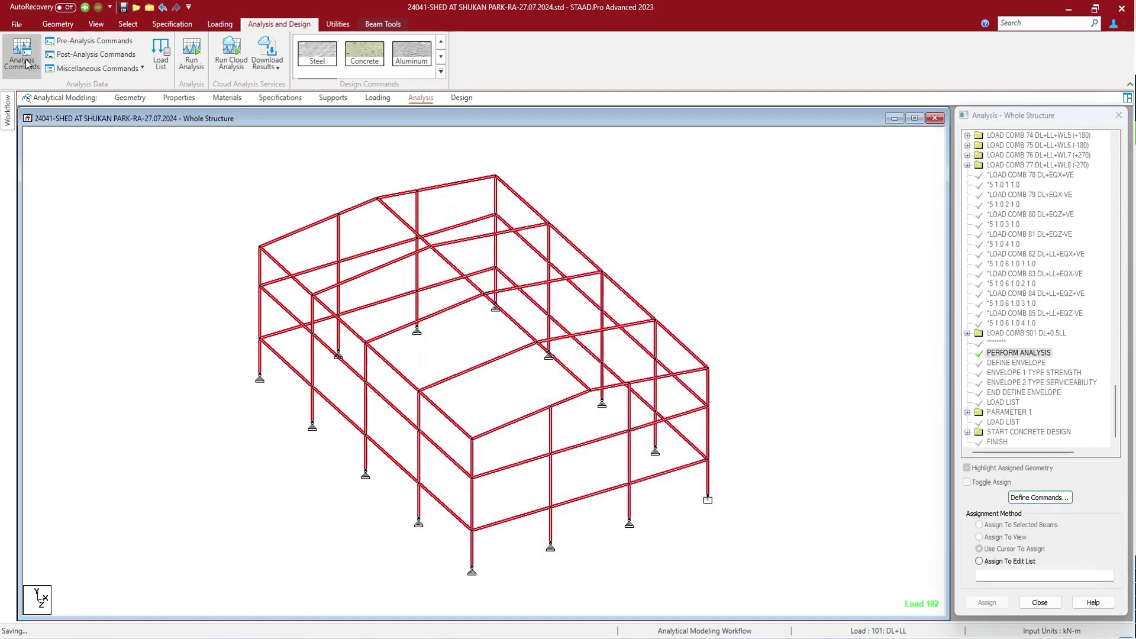
{"action": "left_click", "coordinate": [26, 61]}
{"action": "left_click", "coordinate": [633, 501]}
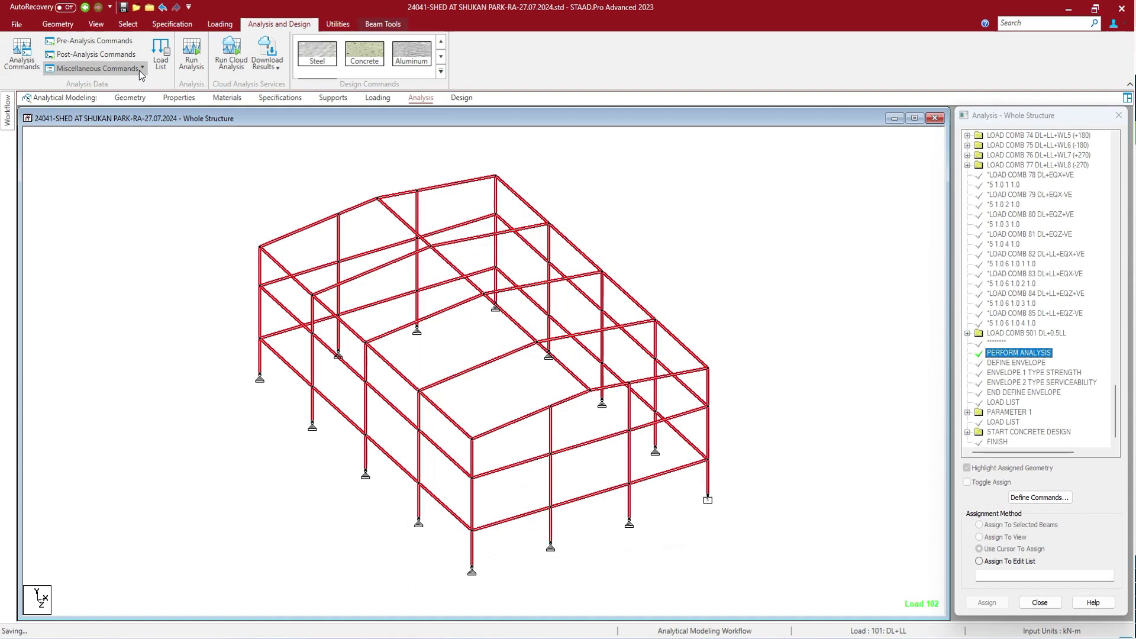
{"action": "left_click", "coordinate": [160, 53]}
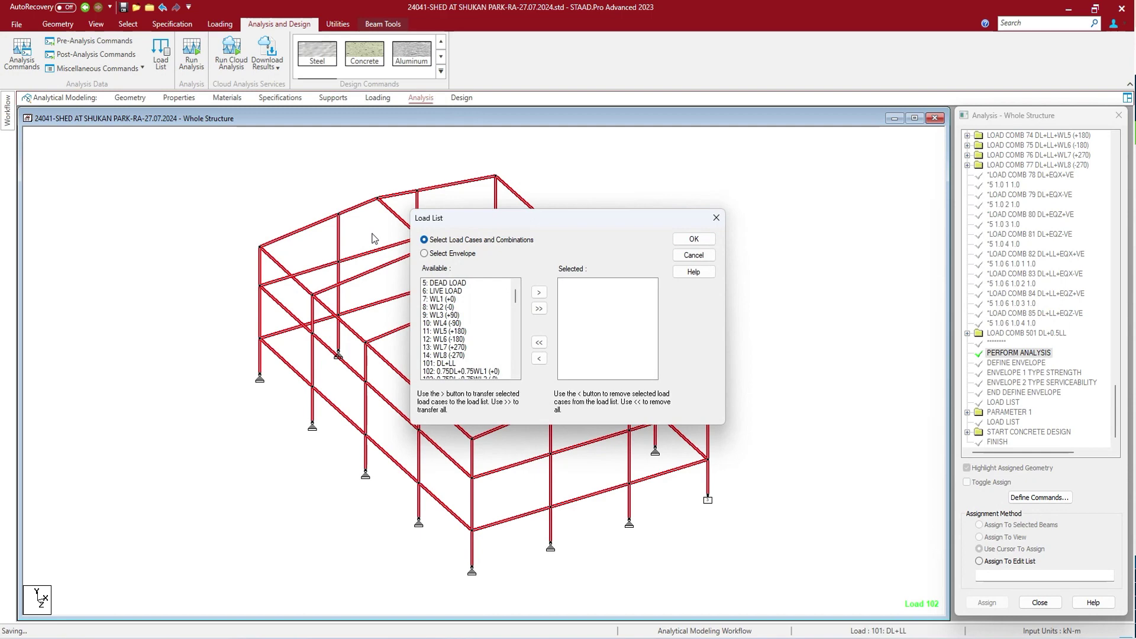
{"action": "key", "text": "Escape"}
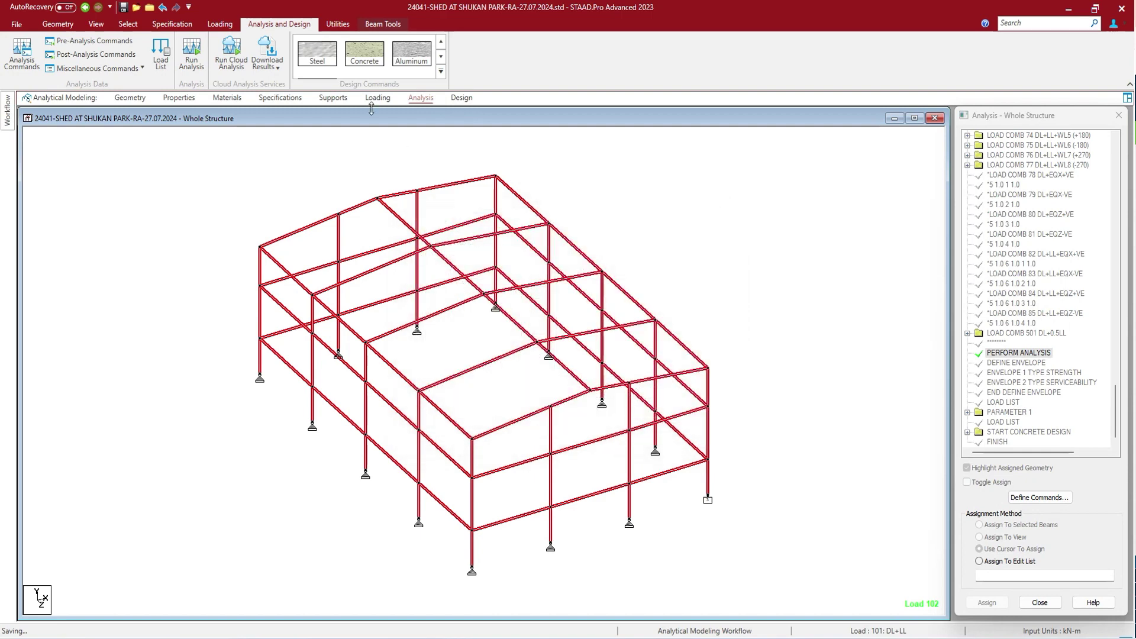